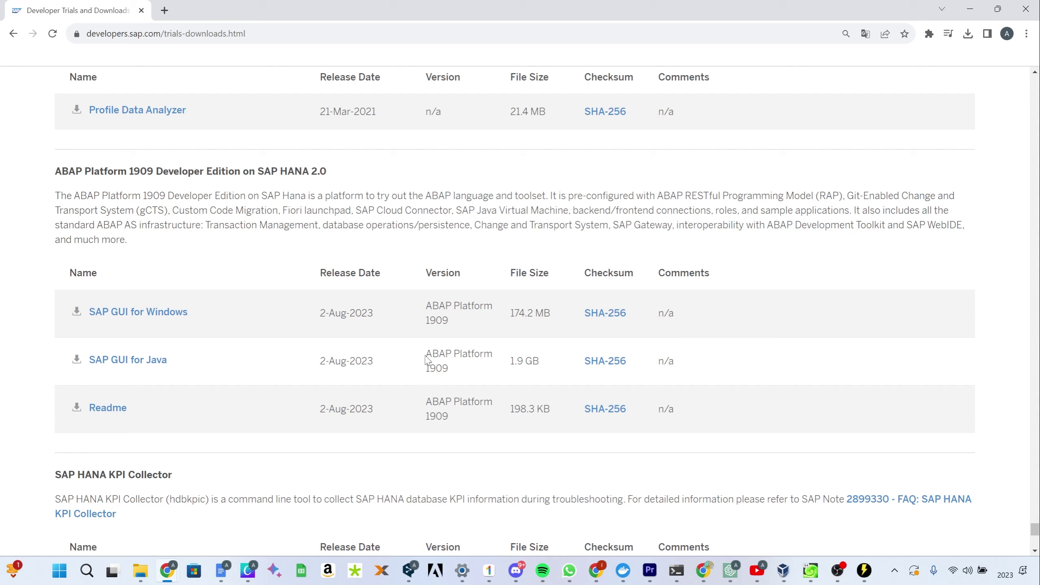
Download SAP GUI for Java from the ABAP Platform 1909 entry on developers.sap.com/trials-downloads.
drag(426, 358, 453, 379)
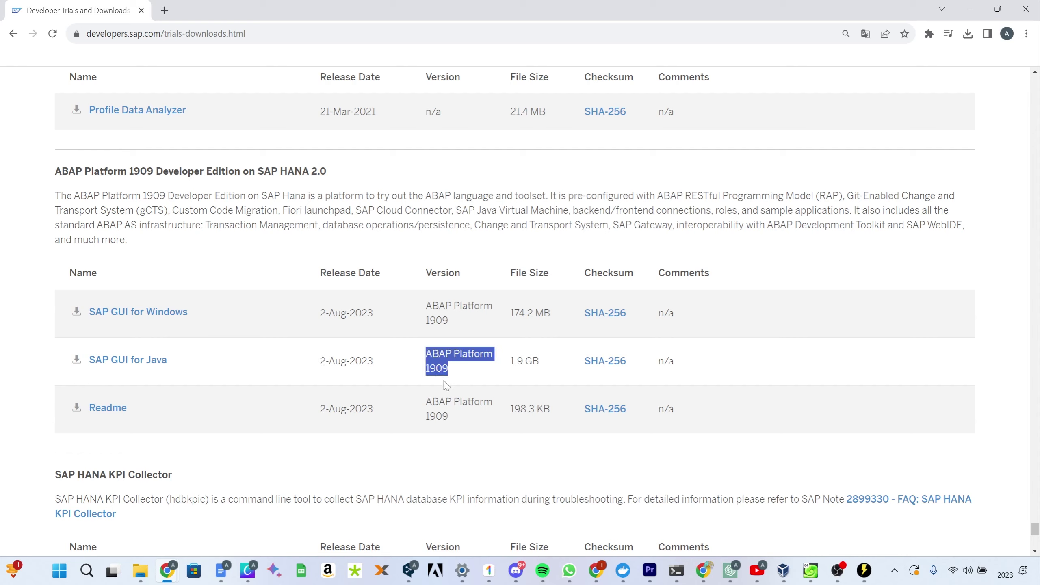
click(455, 377)
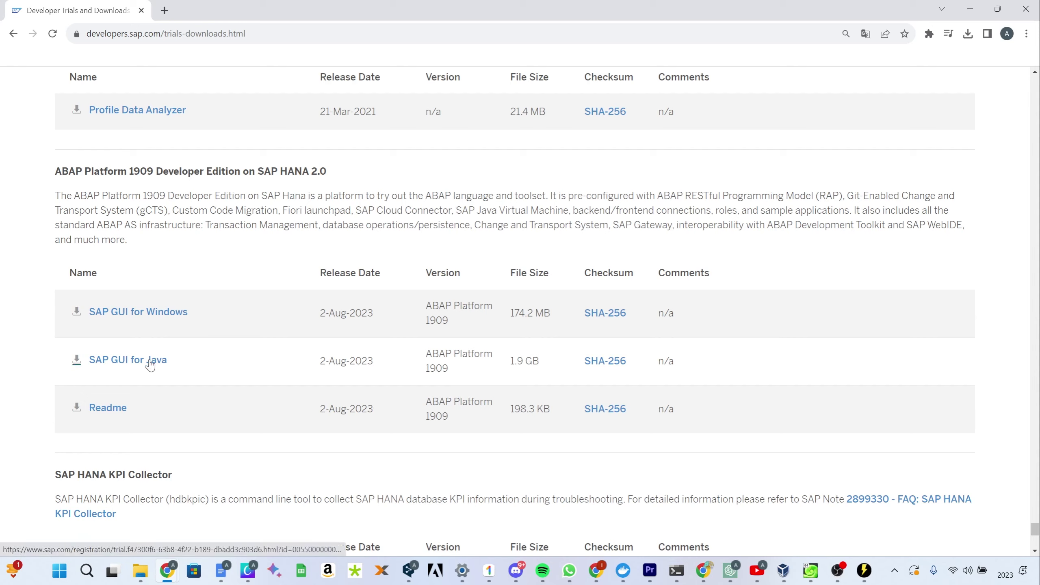
click(274, 34)
click(249, 228)
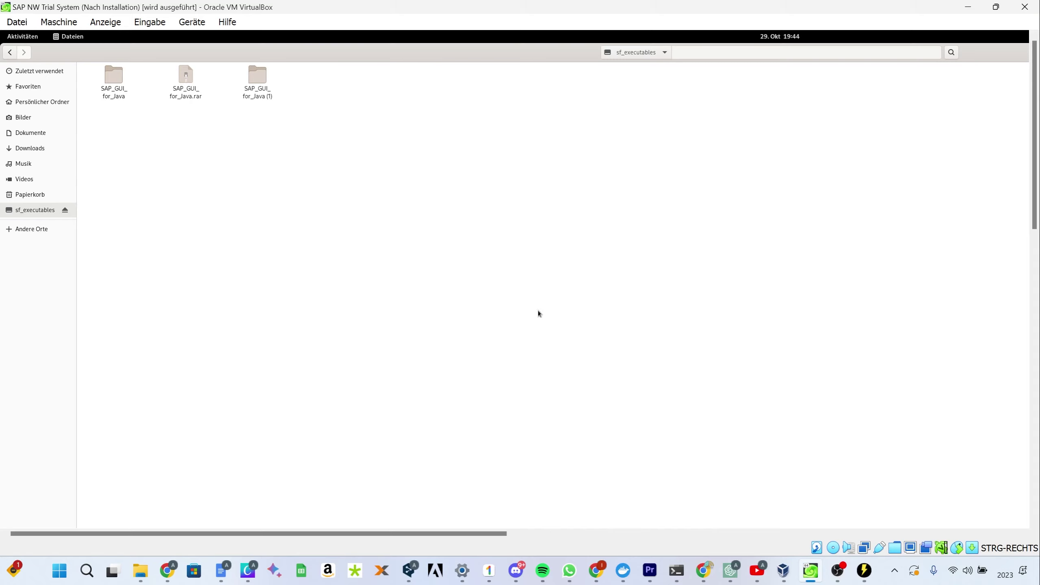
Extract SAP_GUI_for_Java.rar with Hier entpacken and open the resulting SAP_GUI_for_Java folder.
click(188, 96)
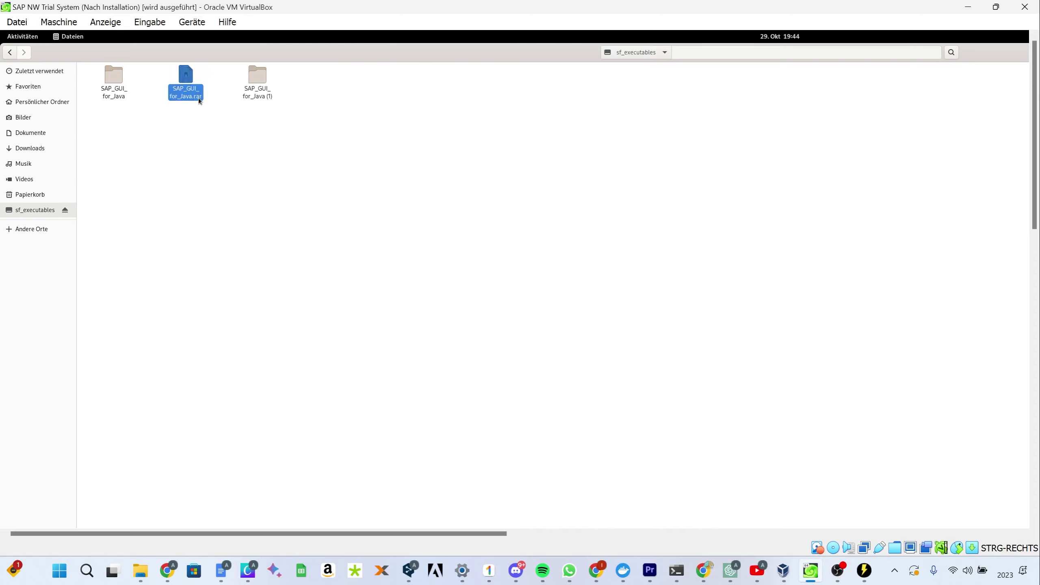
click(197, 127)
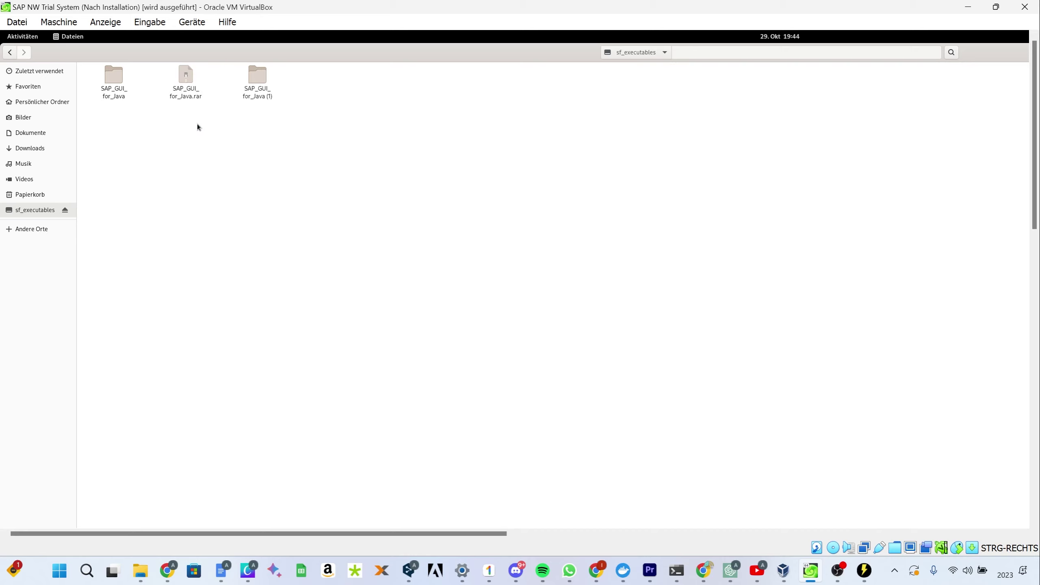
right_click(192, 93)
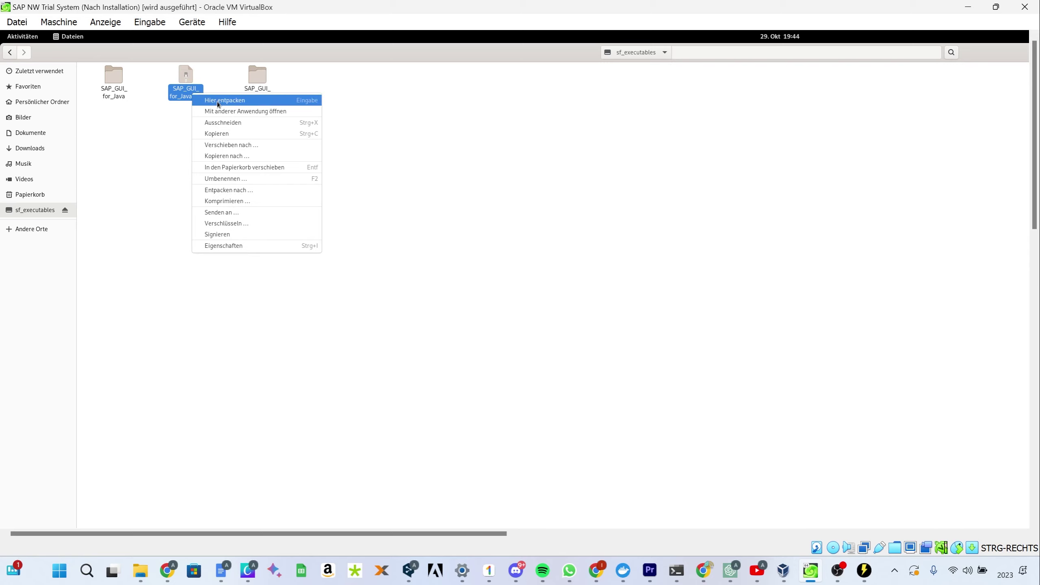
click(163, 131)
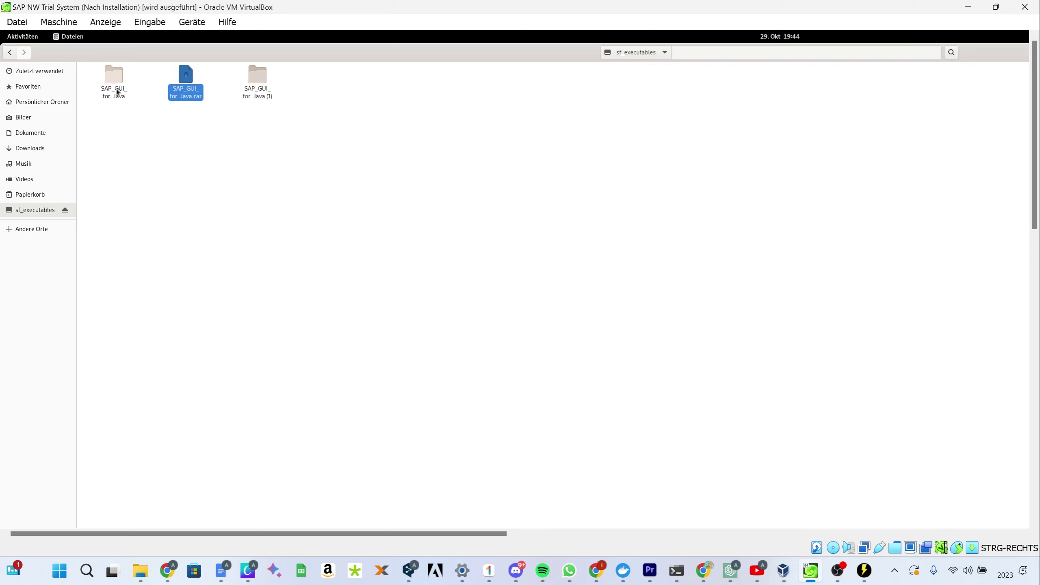
double_click(117, 91)
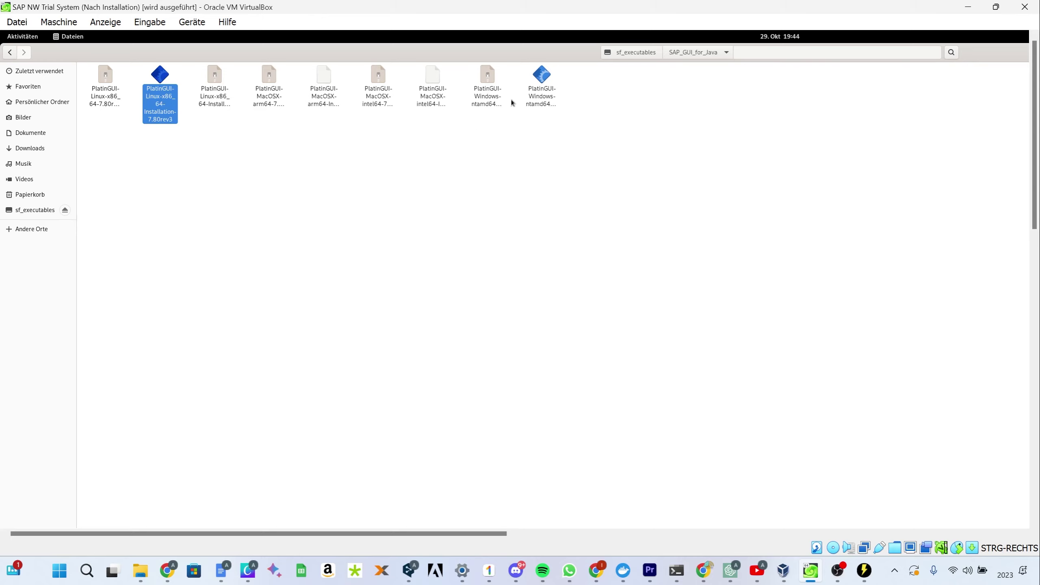
Select the PlatinGUI-Windows-ntamd64-Installation-7.80rev3.exe file among the installers.
click(537, 100)
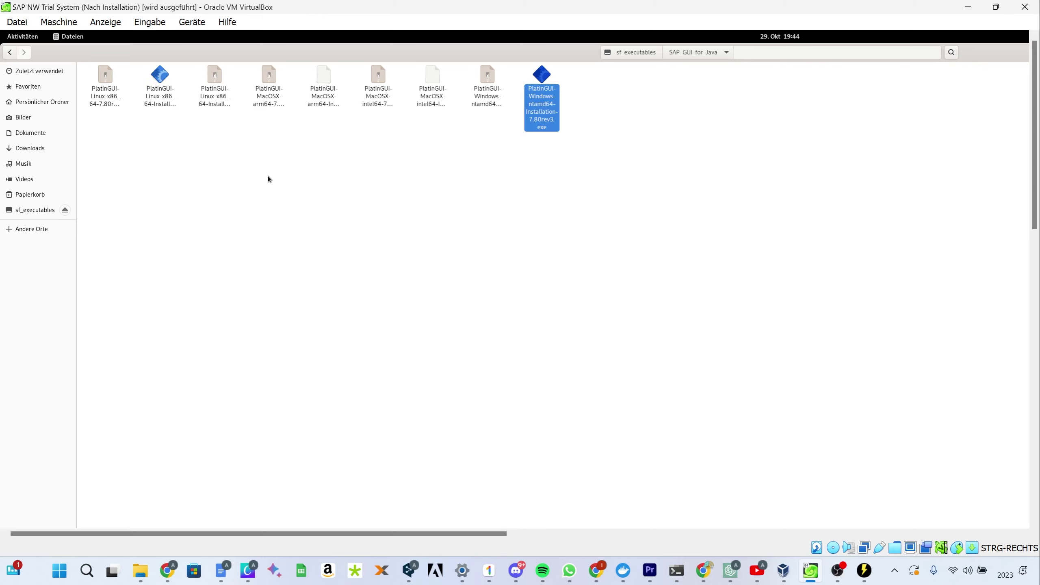
double_click(161, 97)
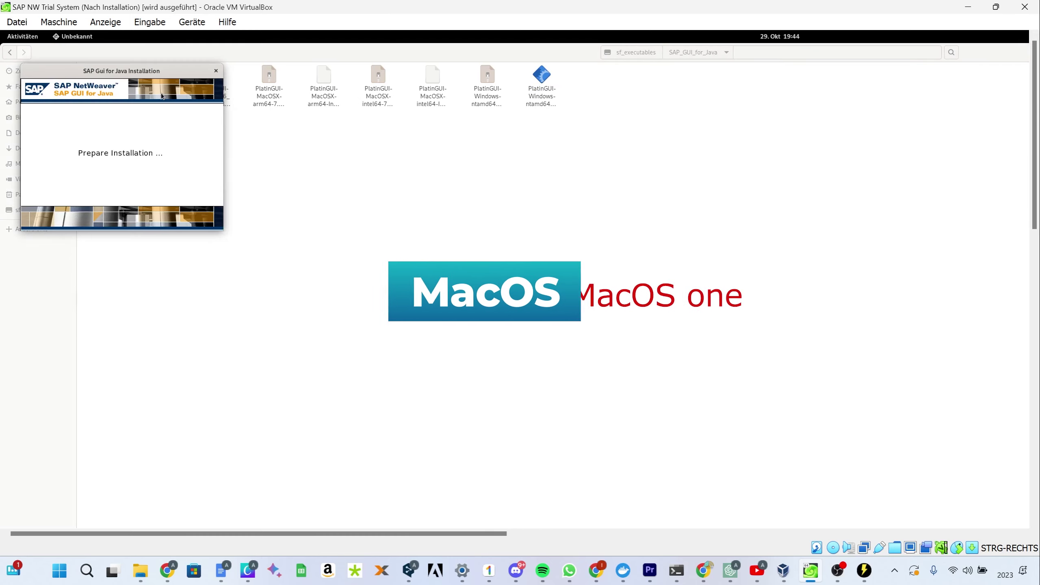
Drag the SAP GUI for Java 7.80 rev 3 Introduction window to the middle of the screen.
drag(126, 74, 399, 123)
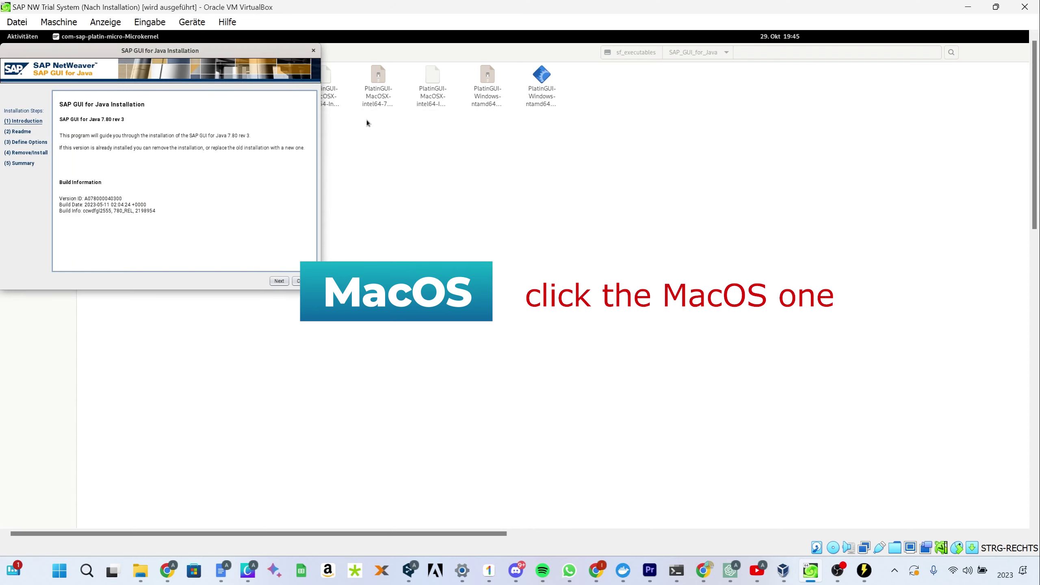
drag(223, 52, 518, 129)
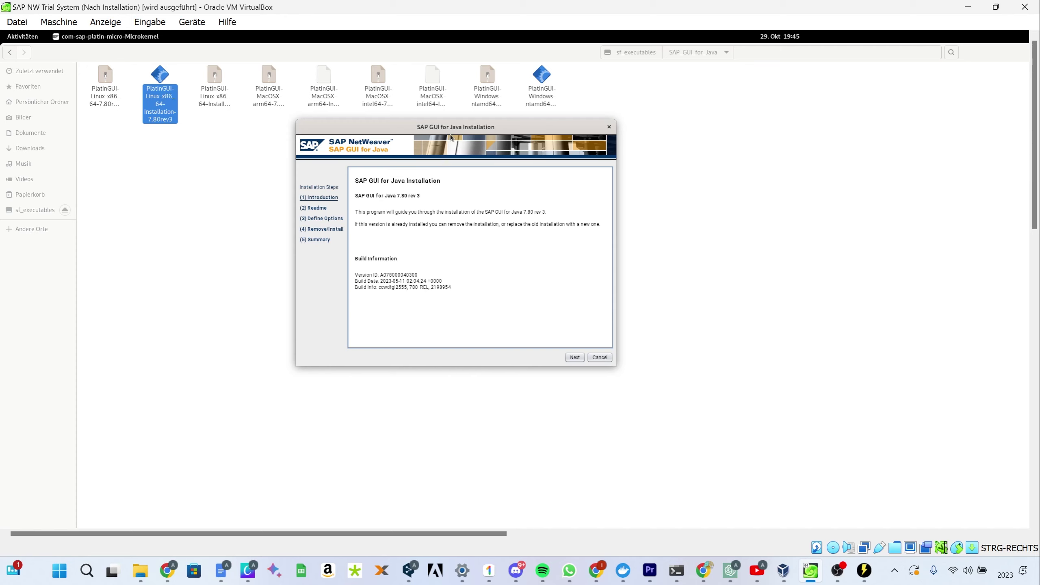
drag(446, 125, 372, 103)
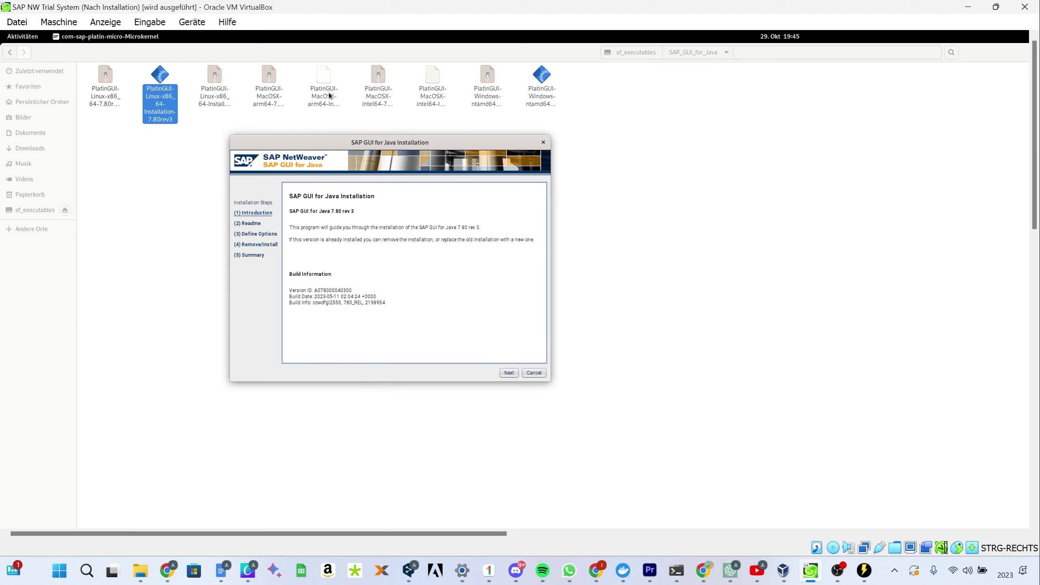
drag(311, 142, 322, 113)
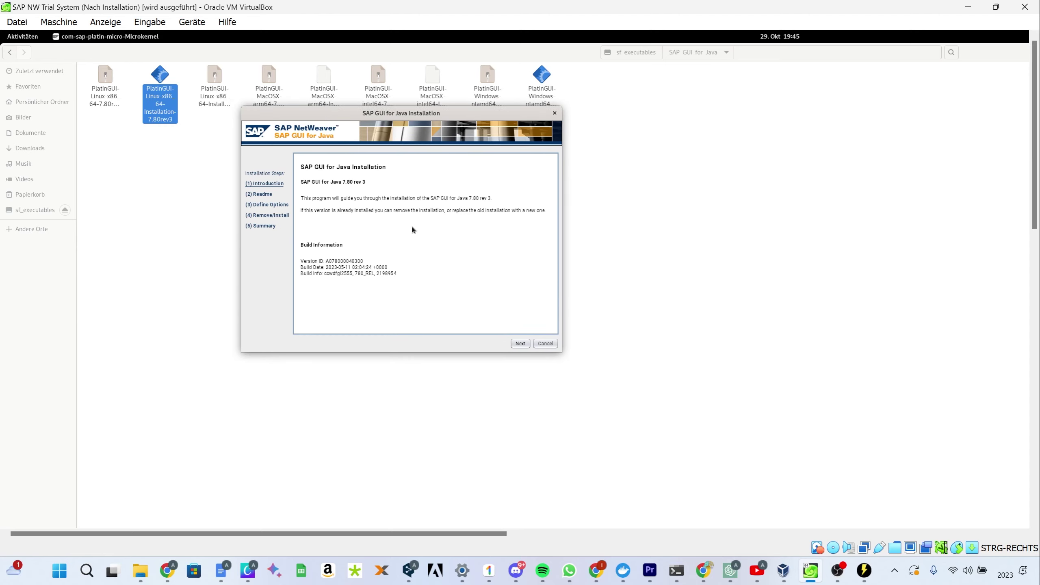
Advance past the Introduction and readme pages to the installation options.
click(520, 343)
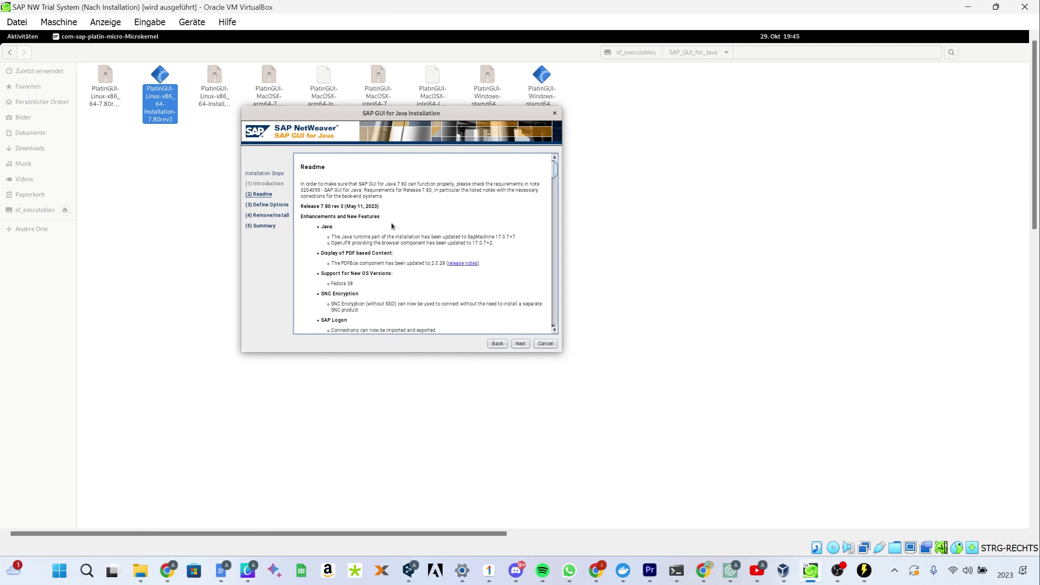
scroll(391, 226, down, 5)
scroll(393, 230, down, 10)
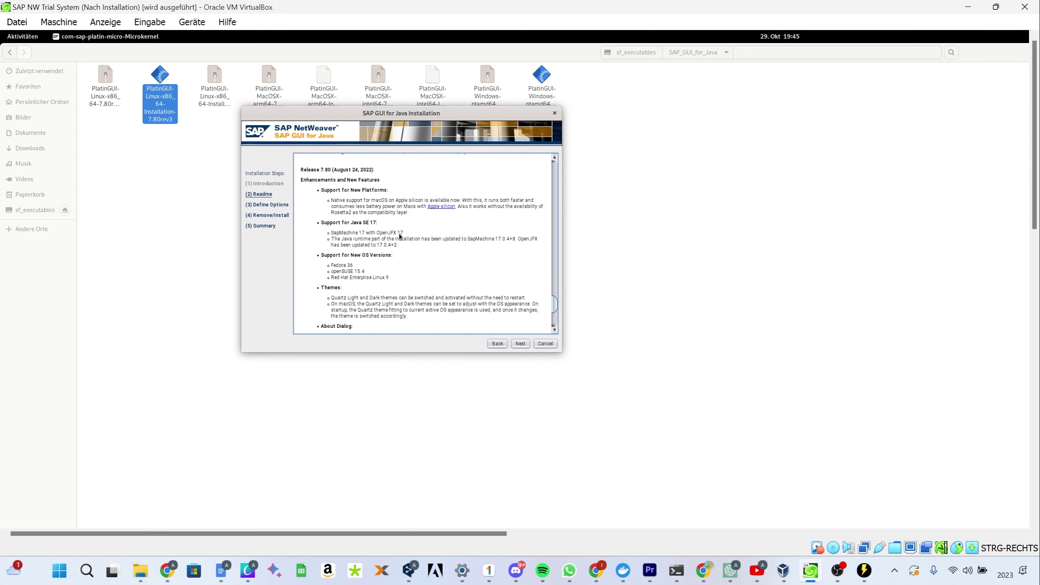
scroll(409, 234, up, 15)
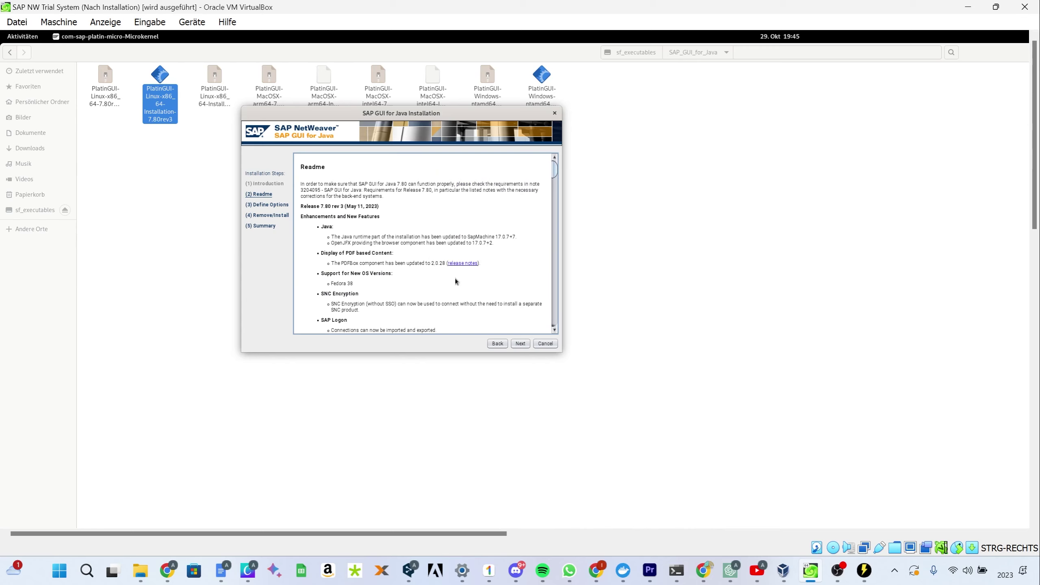
click(520, 343)
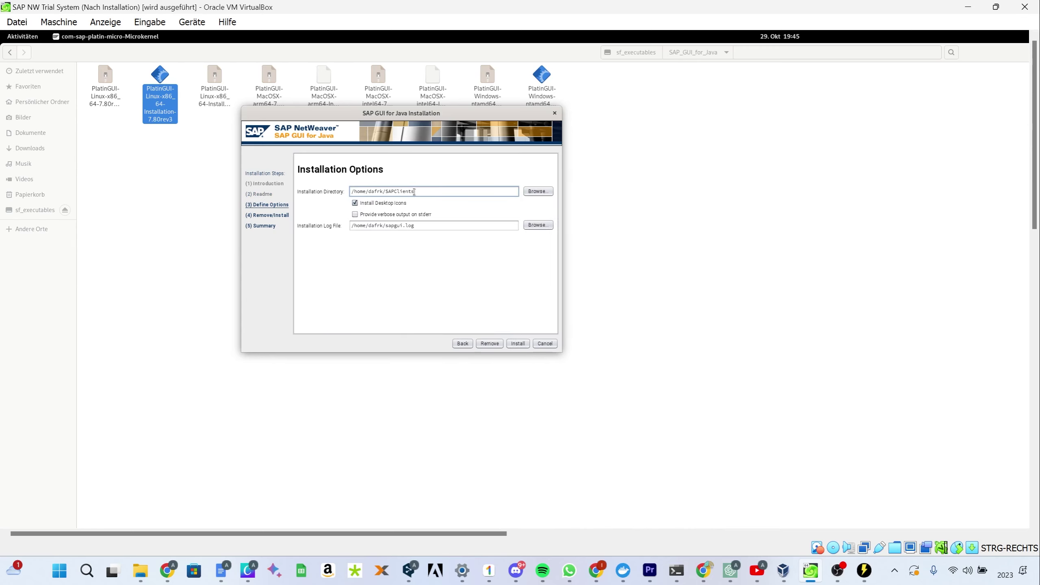
Keep the default SAPClients installation directory, run the install, and close the finished installer.
drag(415, 191, 352, 192)
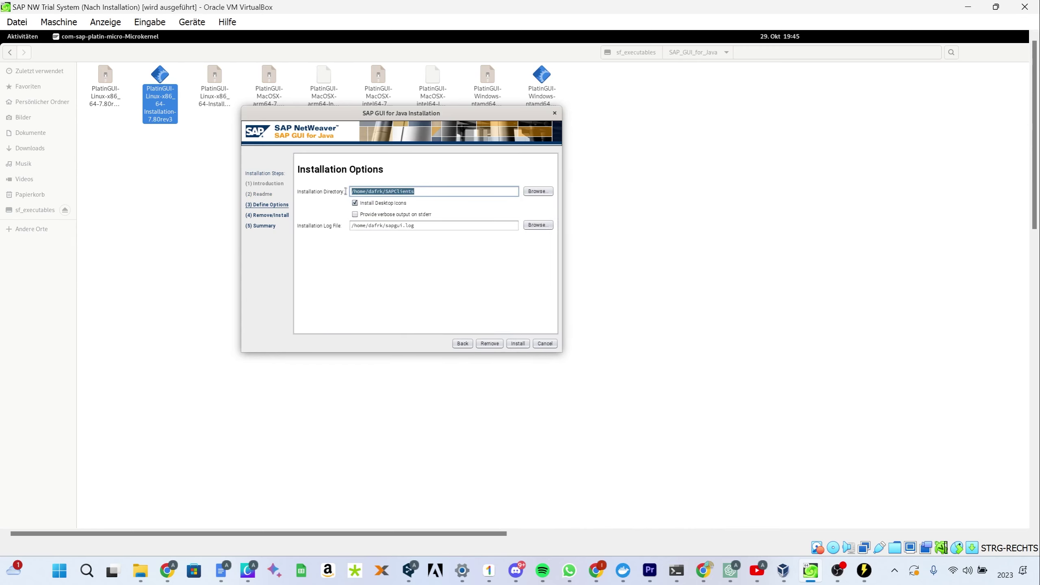
click(420, 191)
drag(419, 191, 370, 191)
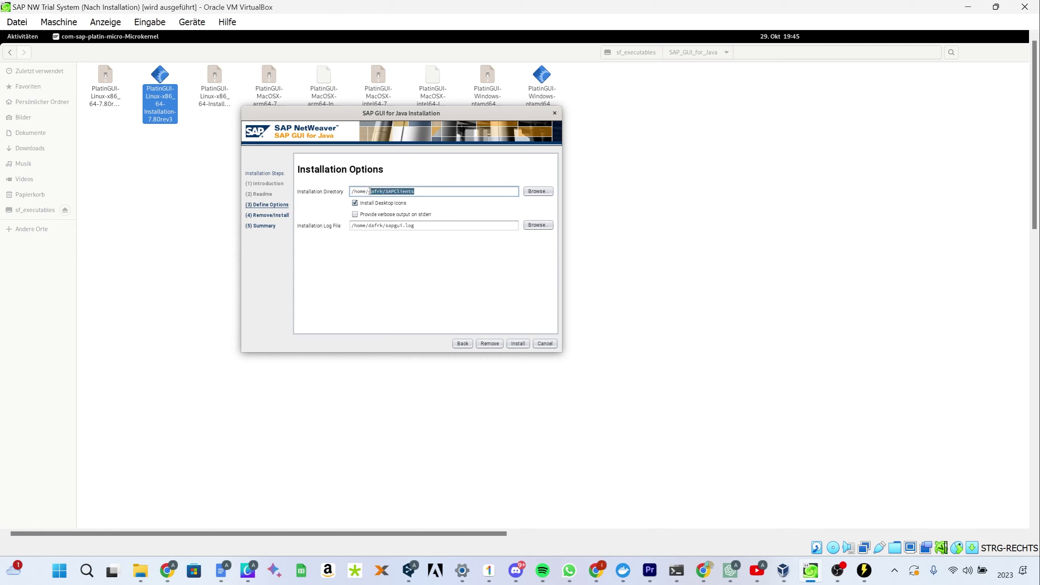
click(437, 194)
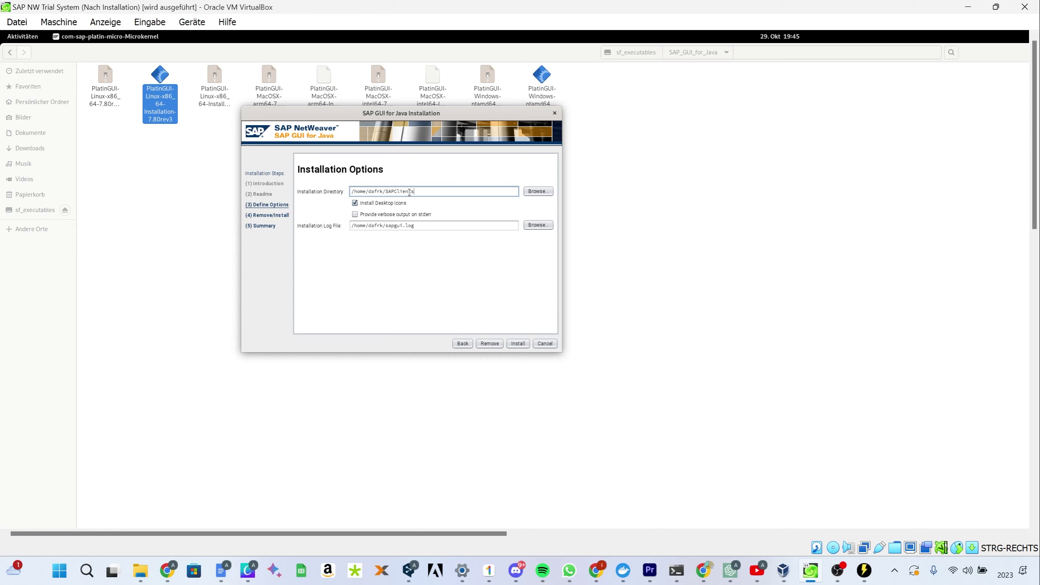
click(428, 226)
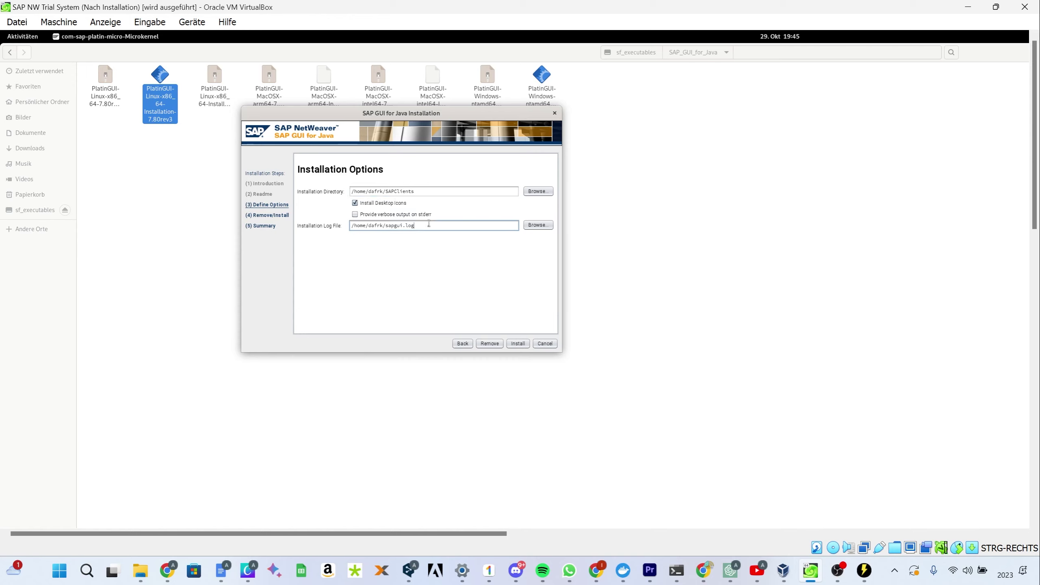
click(513, 346)
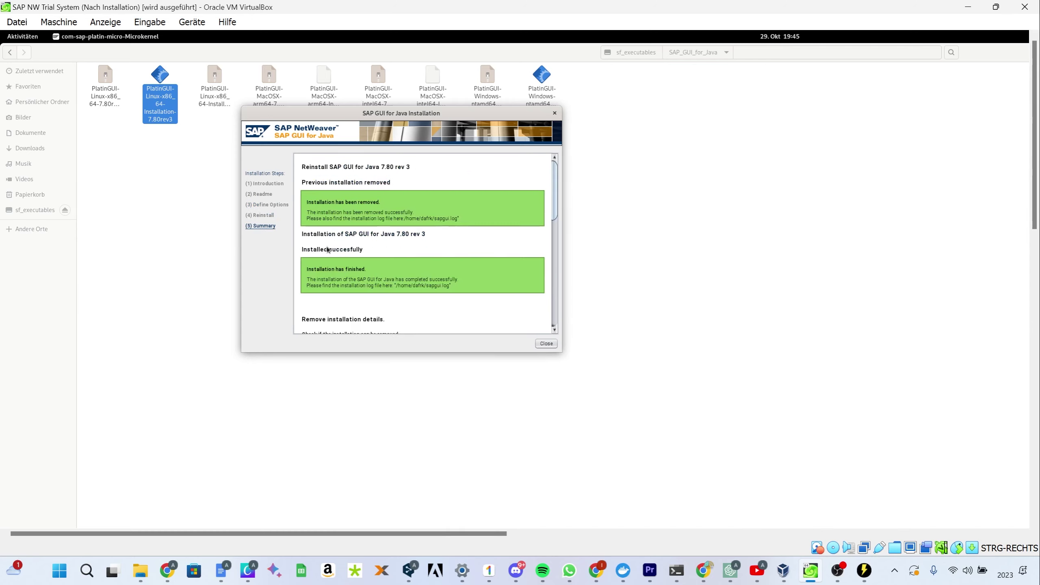
click(544, 343)
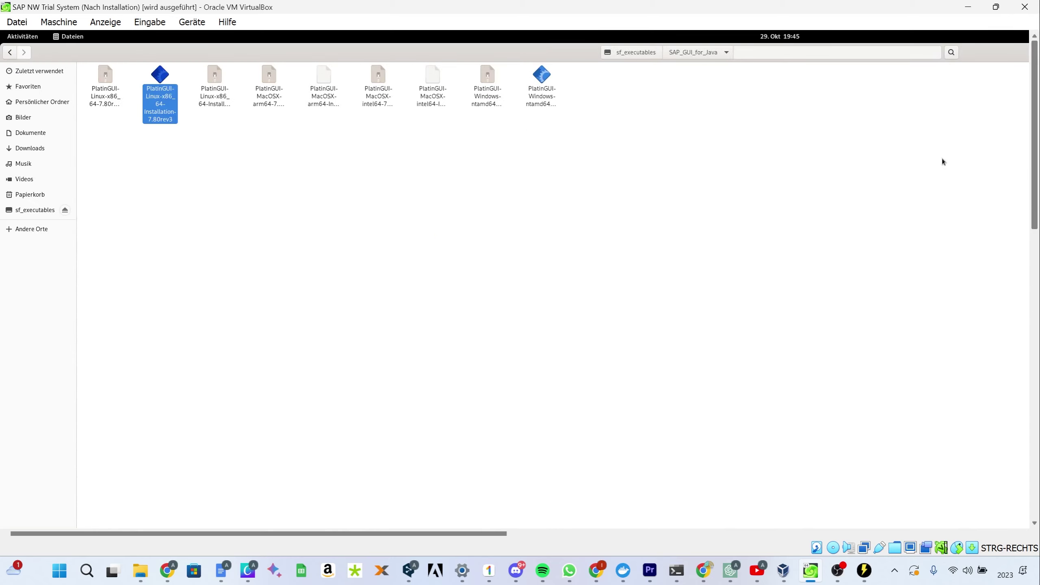
Search Aktivitäten for 'sap' and launch SAP GUI 7.80.
click(23, 36)
text(s)
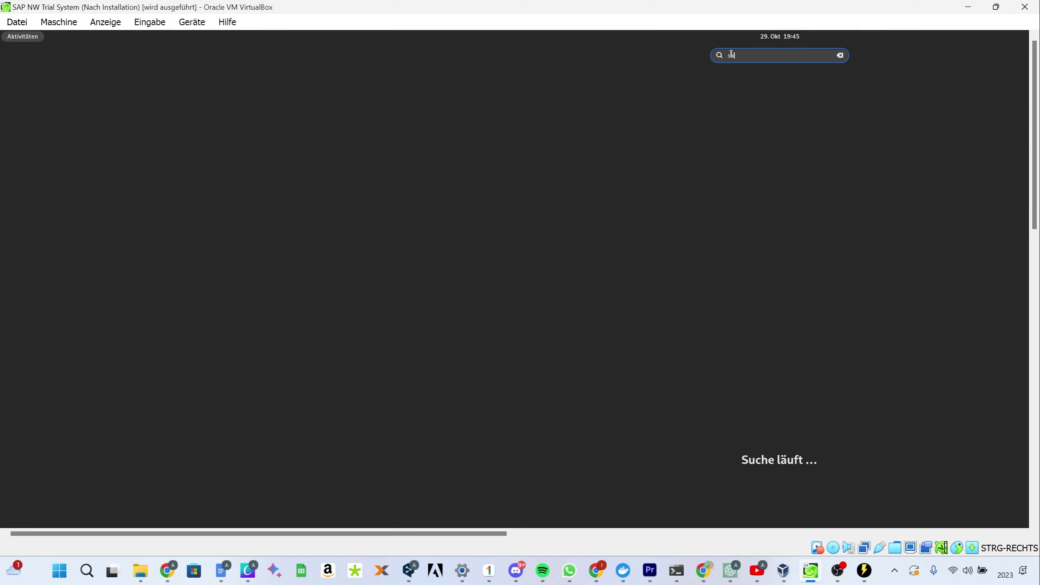
text(ap lo)
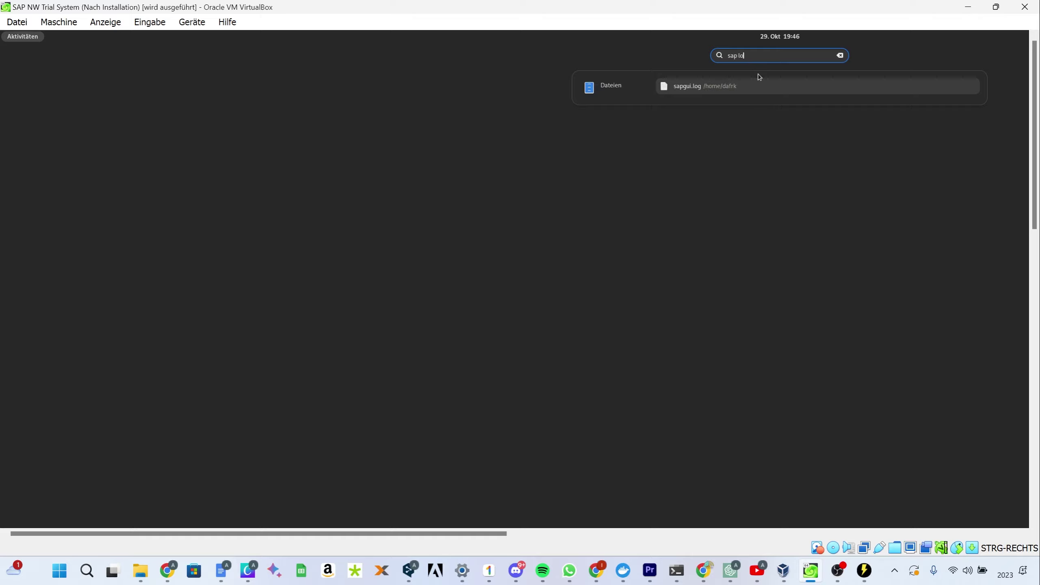
text(g)
key(BackSpace)
key(BackSpace)
key(BackSpace)
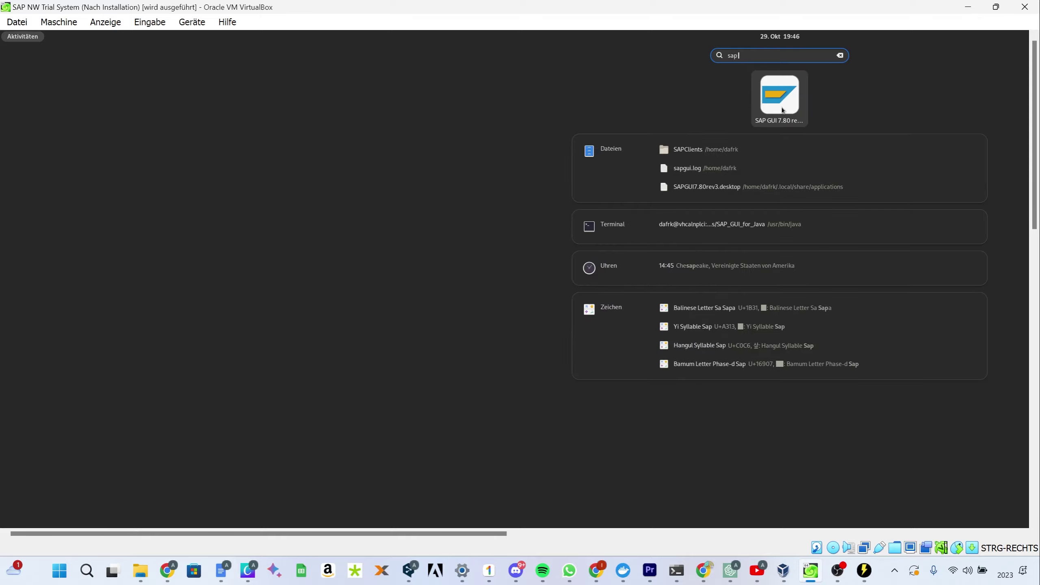
click(782, 110)
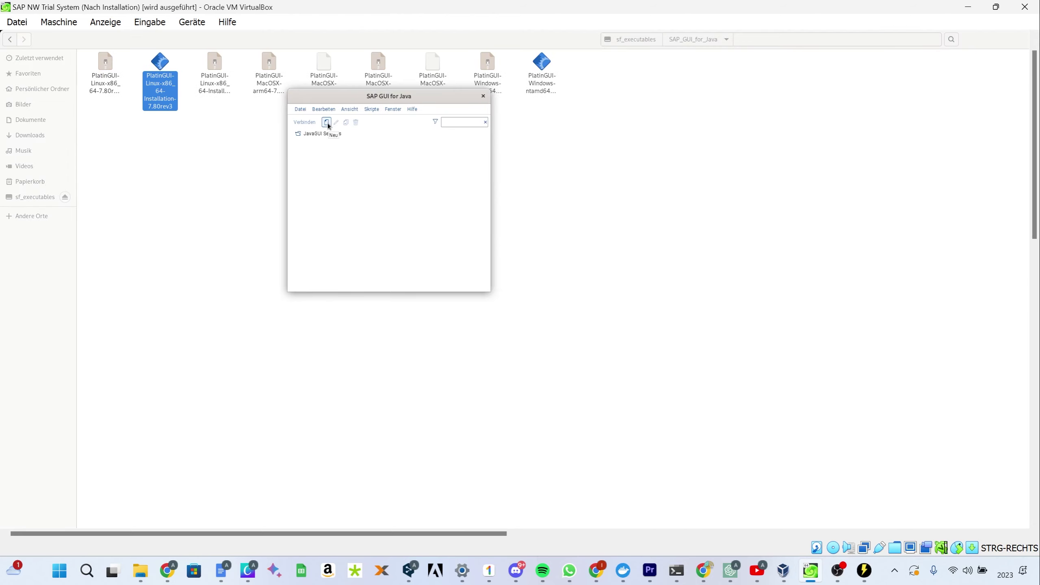
Create a new connection with Neu and check the still-empty system list.
click(328, 125)
drag(410, 128, 555, 142)
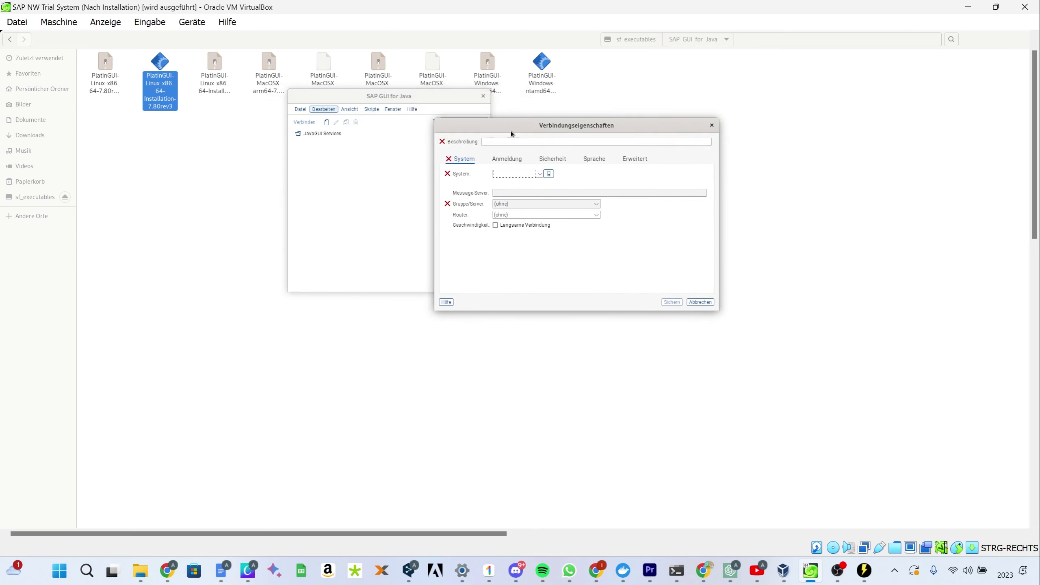
click(527, 171)
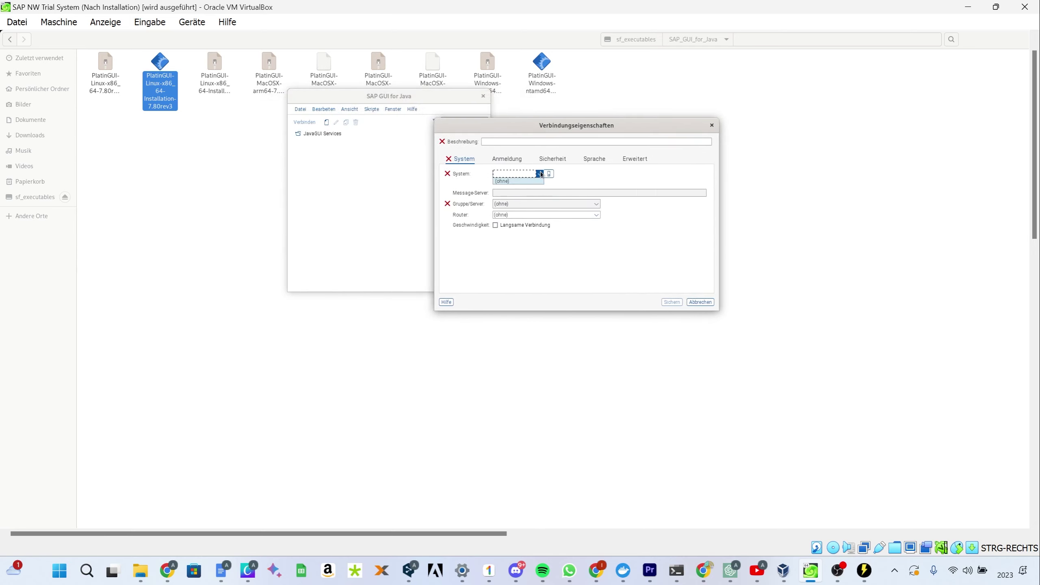
click(526, 172)
click(524, 174)
Reposition the Verbindungseigenschaften dialog further left and down on screen.
drag(538, 130, 496, 125)
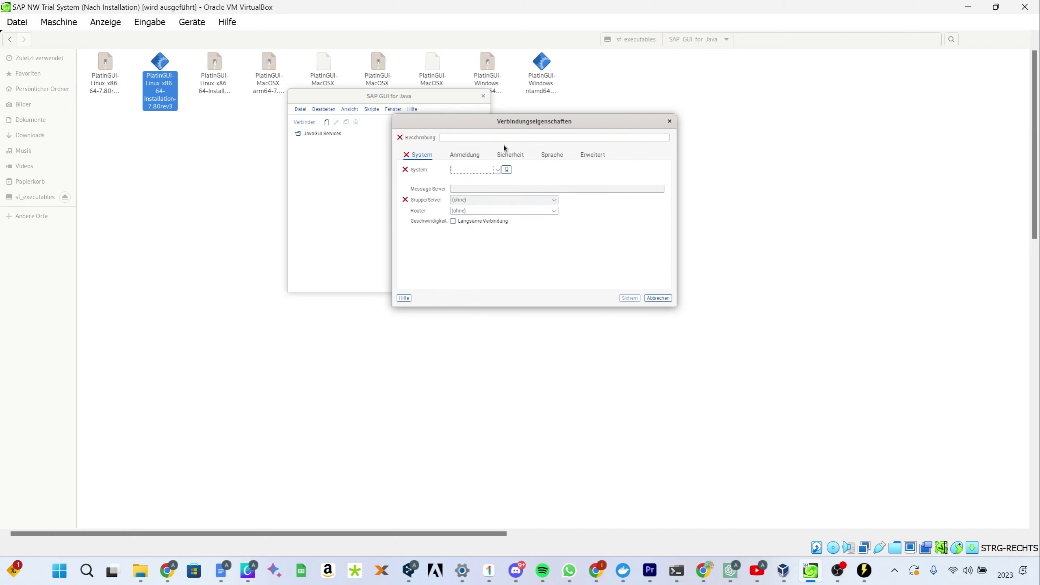
drag(524, 130, 491, 148)
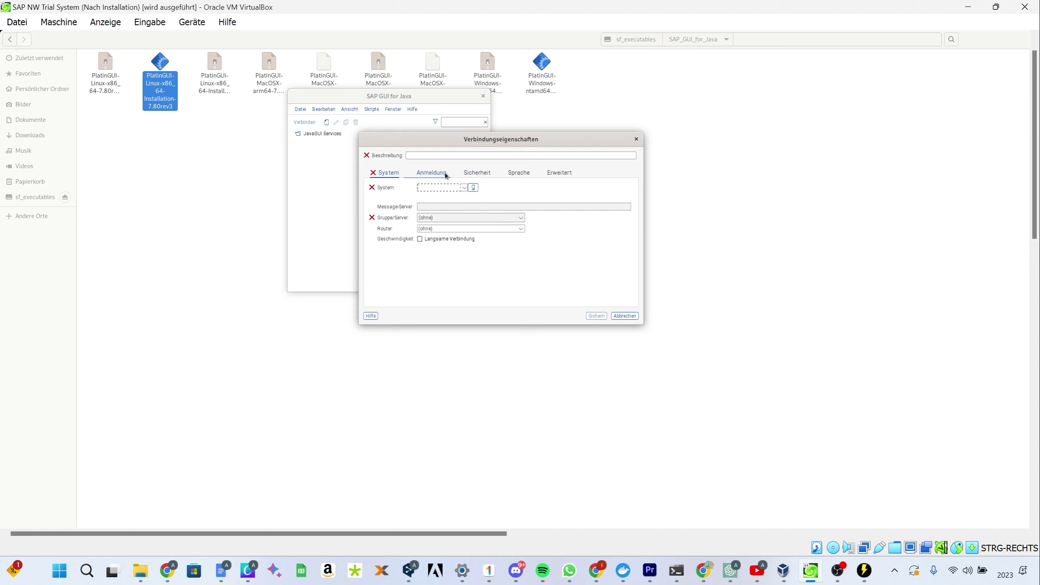
drag(466, 141, 449, 152)
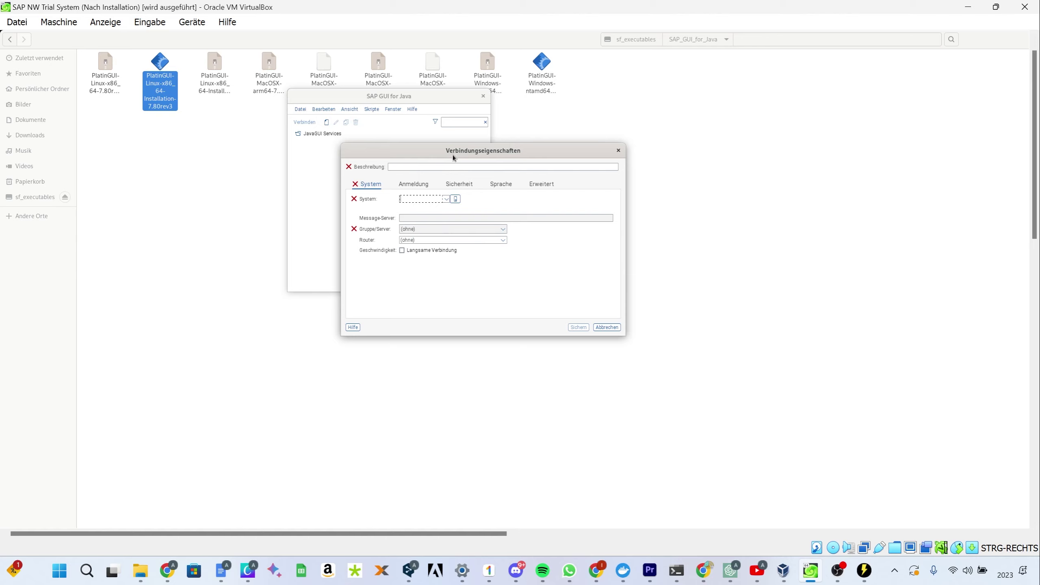
drag(456, 154, 450, 156)
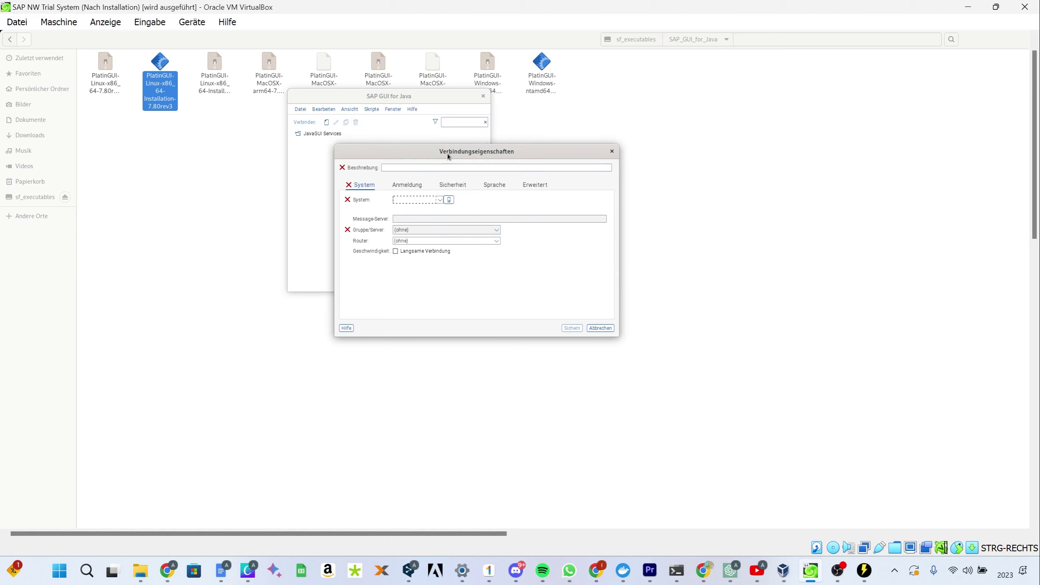